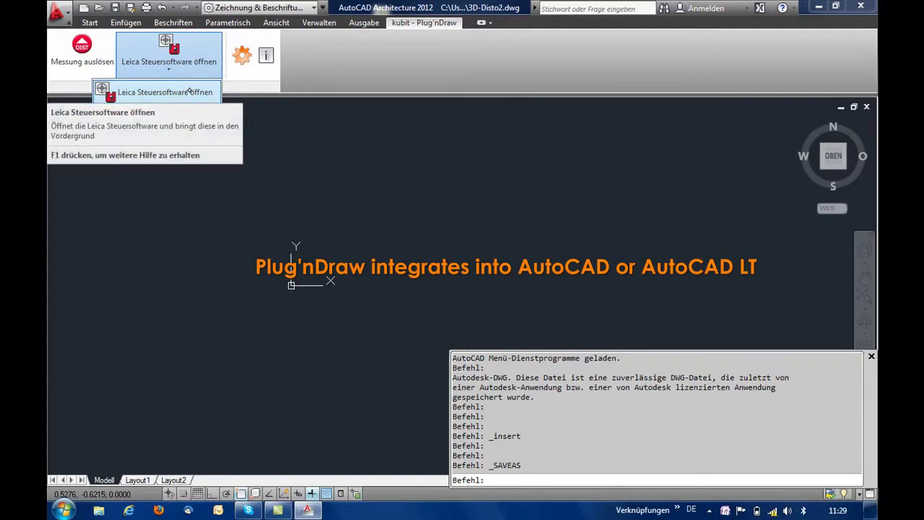
Open the Leica control software, connect the 3D Disto over Wi-Fi and place its view finder window beside the drawing.
left_click(190, 91)
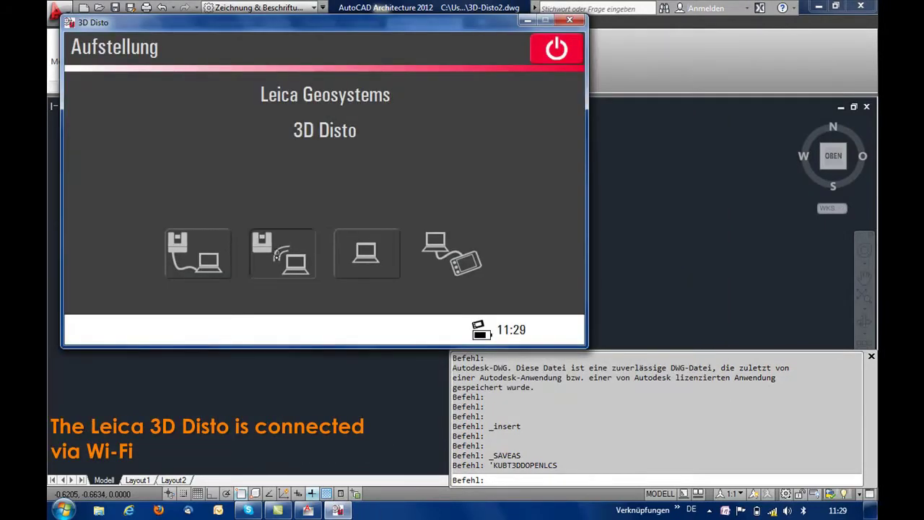
left_click(278, 256)
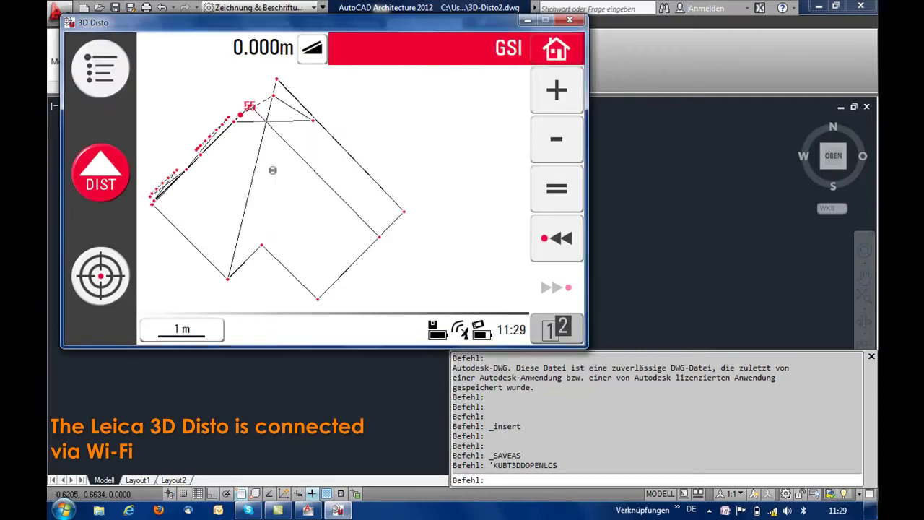
left_click(99, 275)
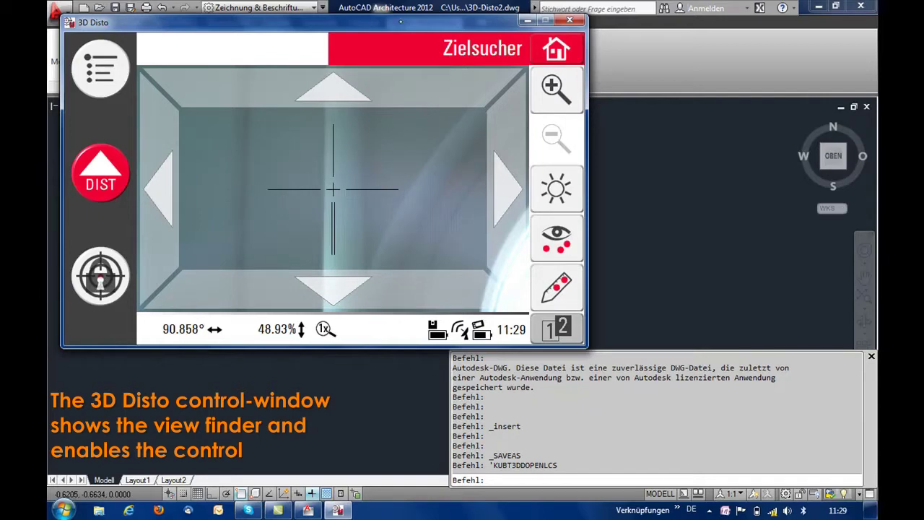
left_click_drag(401, 21, 656, 34)
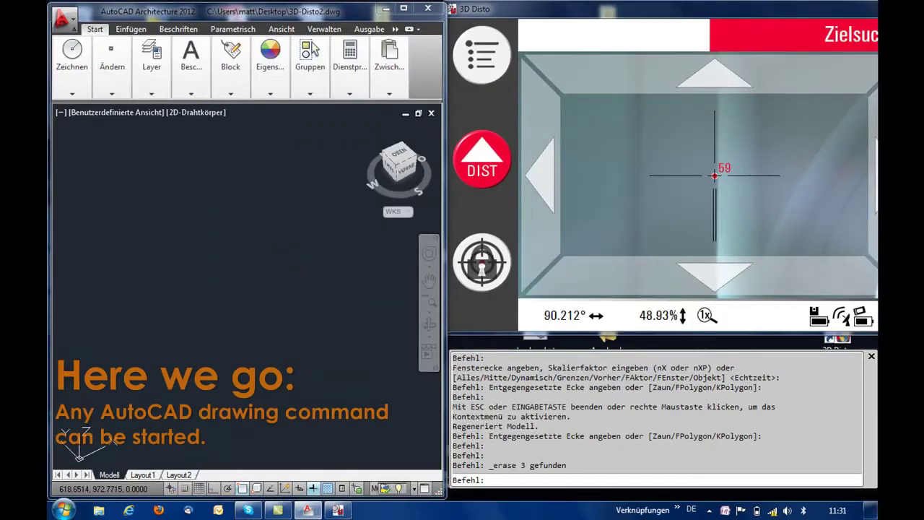
Start a line in the drawing from the window niche's upper-left corner, aimed at and measured with the 3D Disto.
left_click(71, 73)
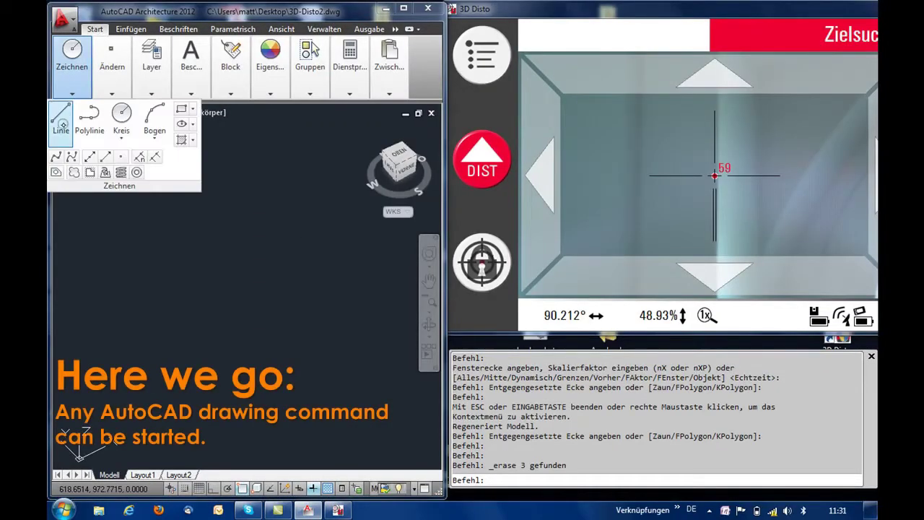
left_click(61, 117)
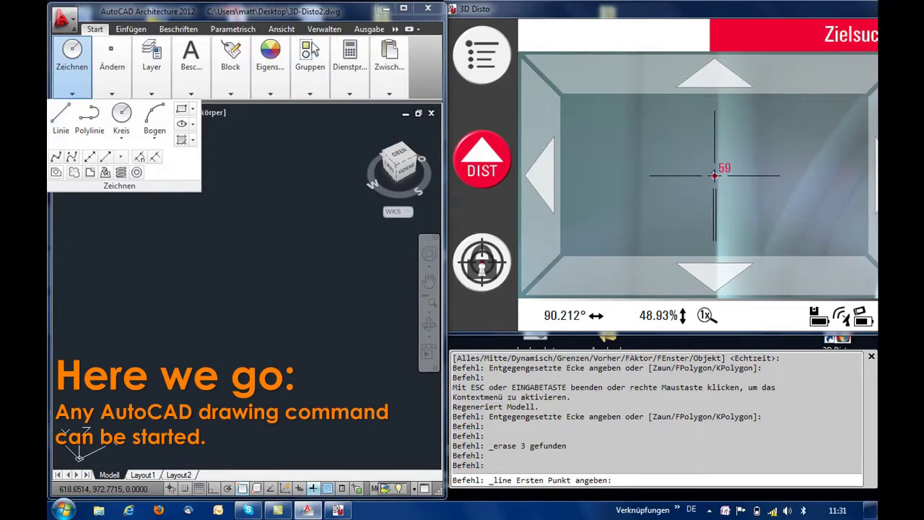
left_click(716, 166)
left_click_drag(722, 123, 722, 110)
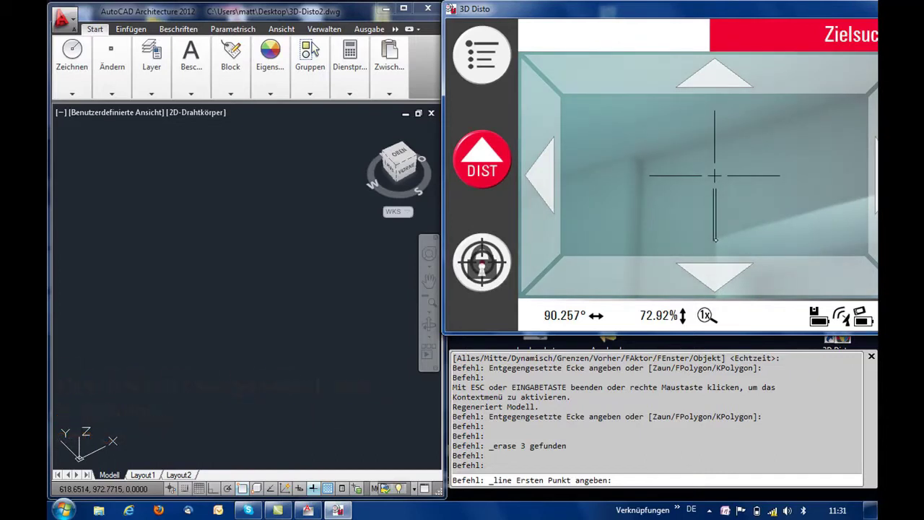
left_click(725, 245)
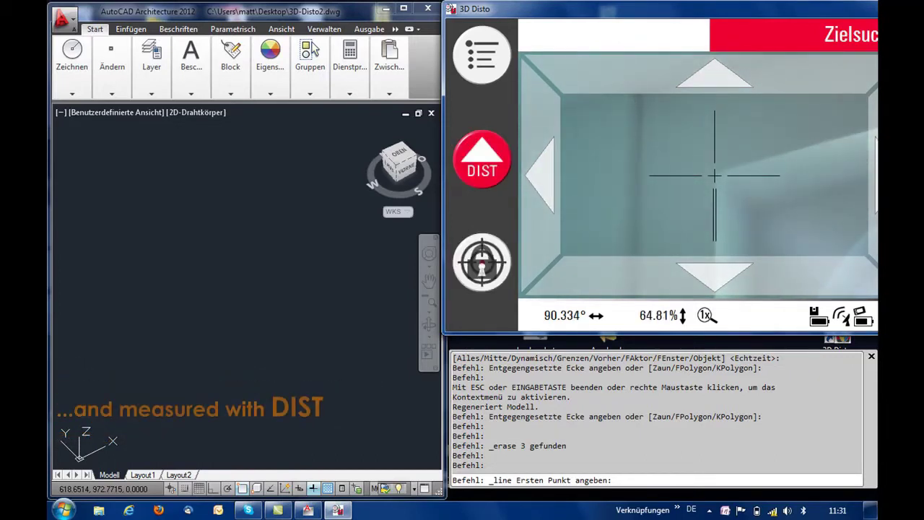
left_click(481, 159)
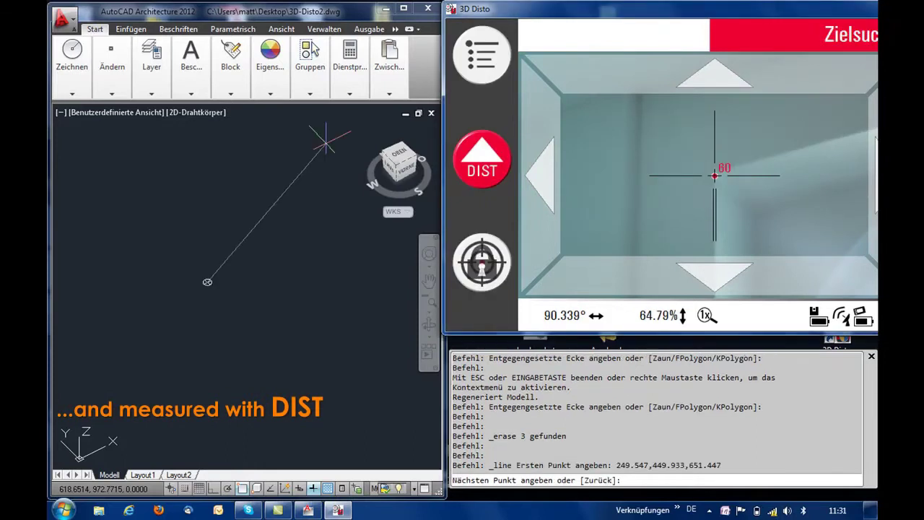
Measure the window's upper-right, lower-right and lower-left corners as line points and close the line into a rectangular outline.
left_click(789, 156)
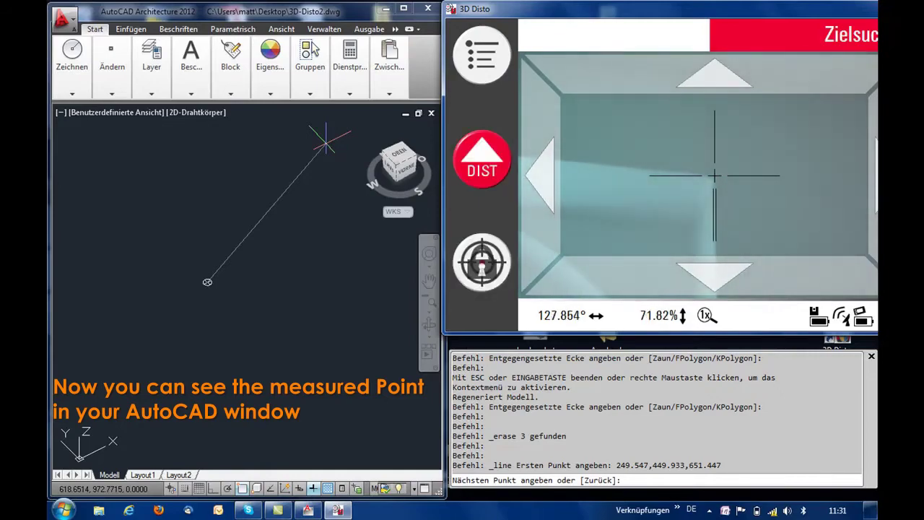
left_click(482, 158)
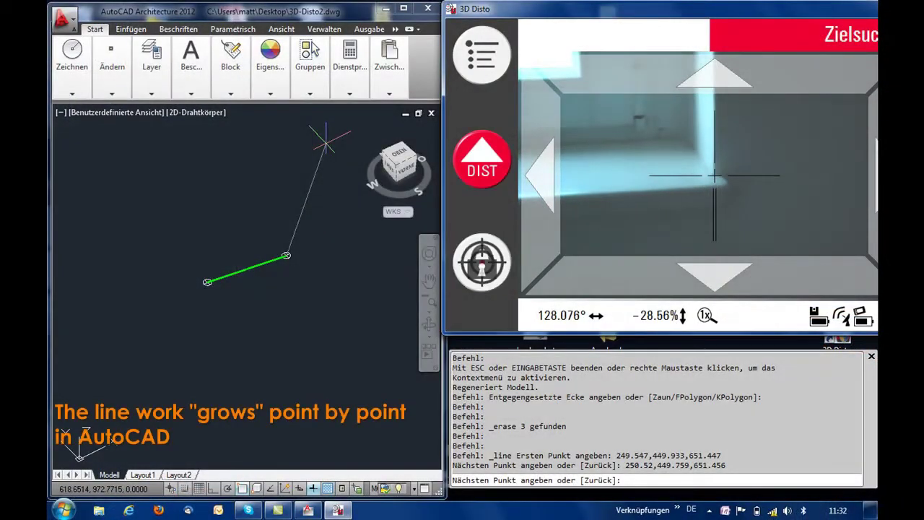
left_click(488, 162)
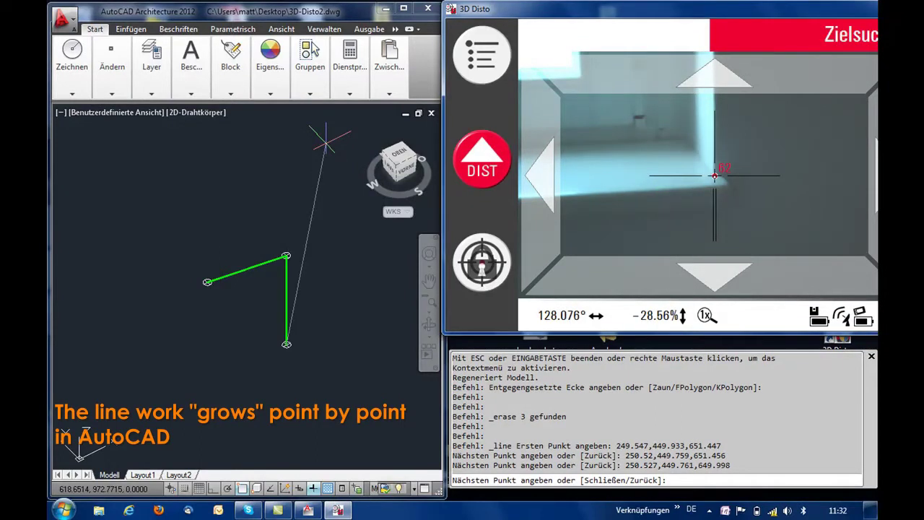
left_click_drag(715, 176, 584, 171)
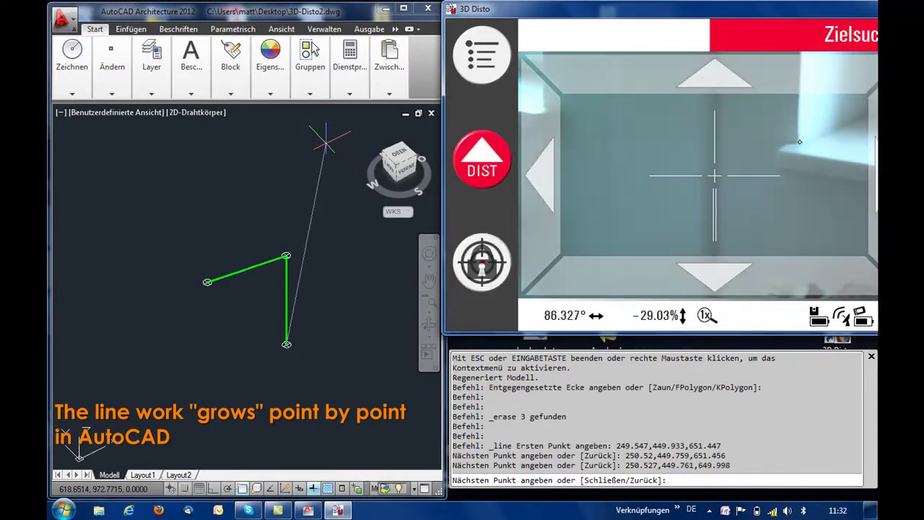
left_click(800, 148)
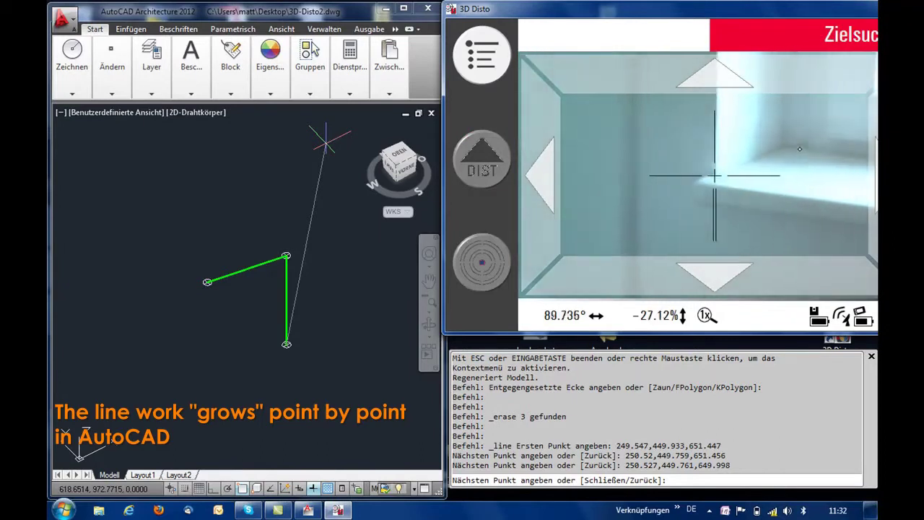
left_click(486, 159)
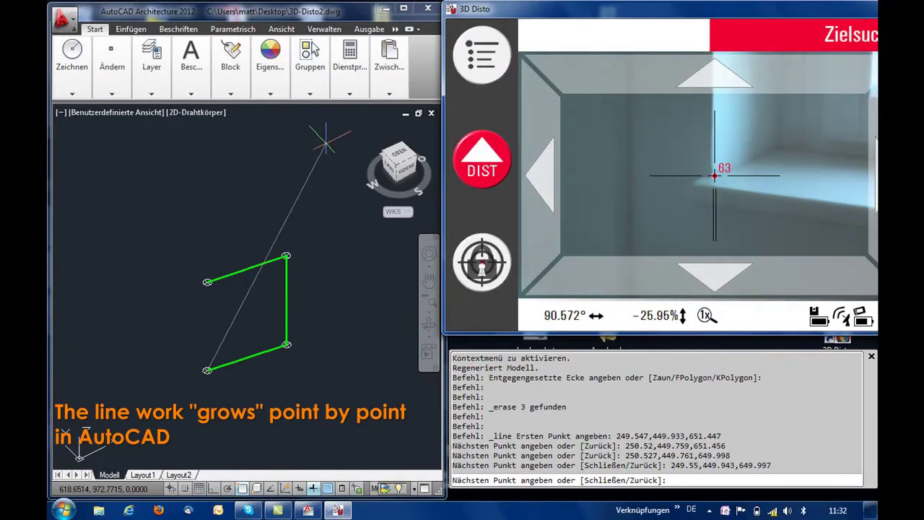
right_click(326, 314)
left_click(365, 369)
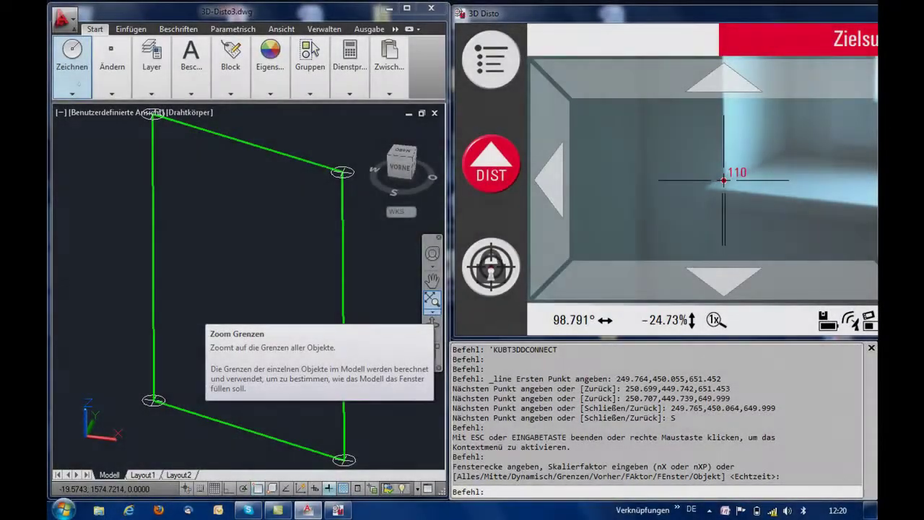
Draw a 3D polyline along the window's arch by measuring successive points on the curve with the 3D Disto.
mouse_move(71, 92)
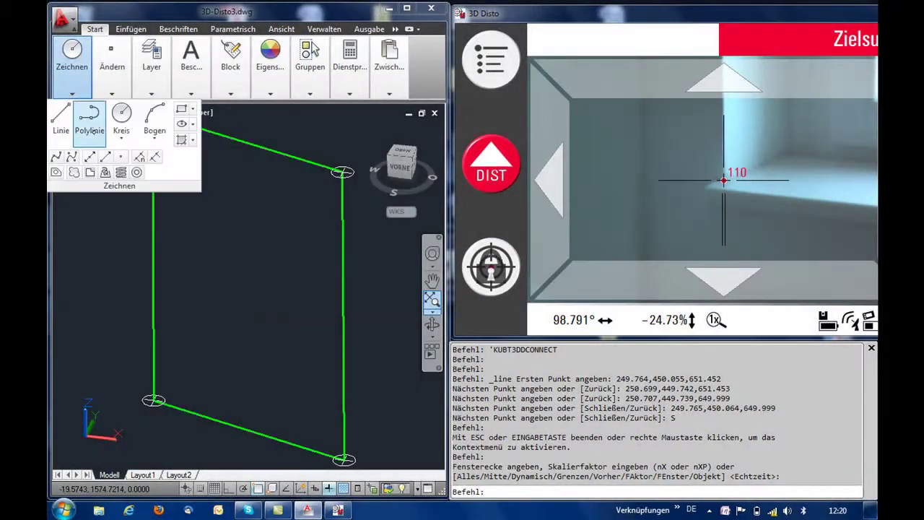
left_click(105, 172)
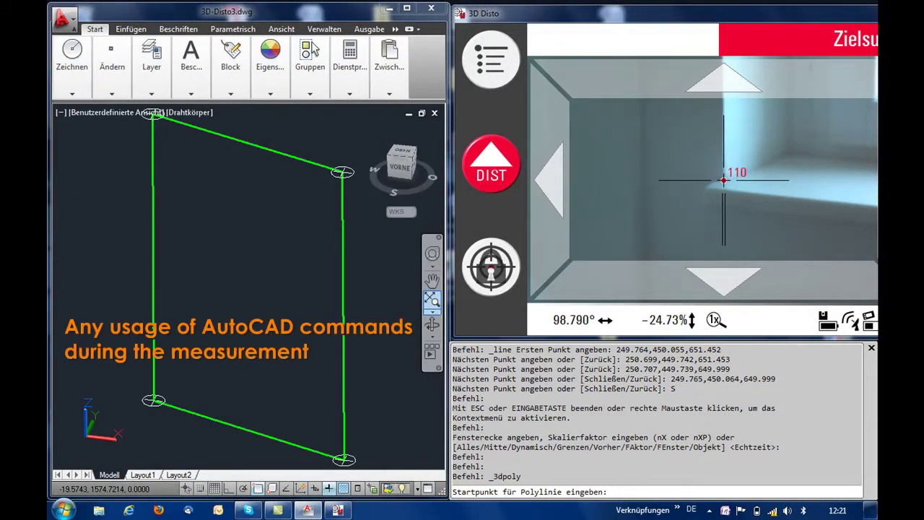
left_click_drag(723, 180, 724, 116)
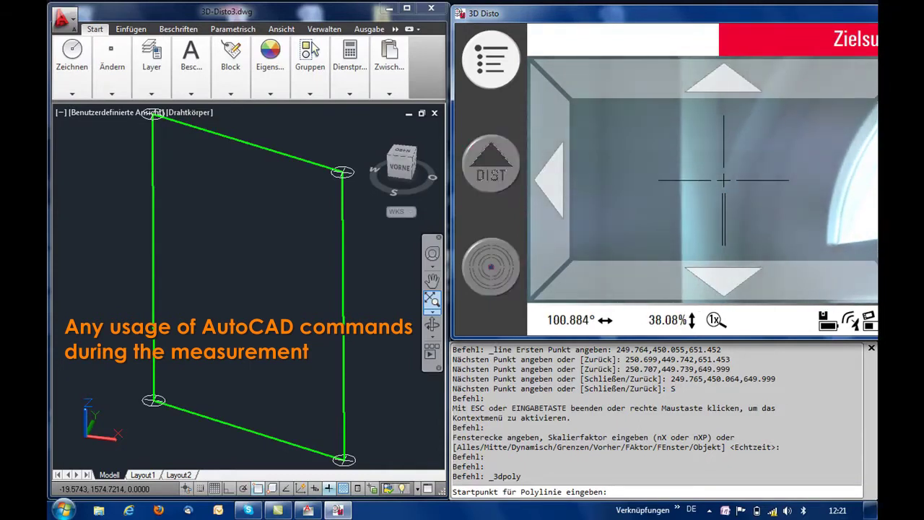
left_click(491, 165)
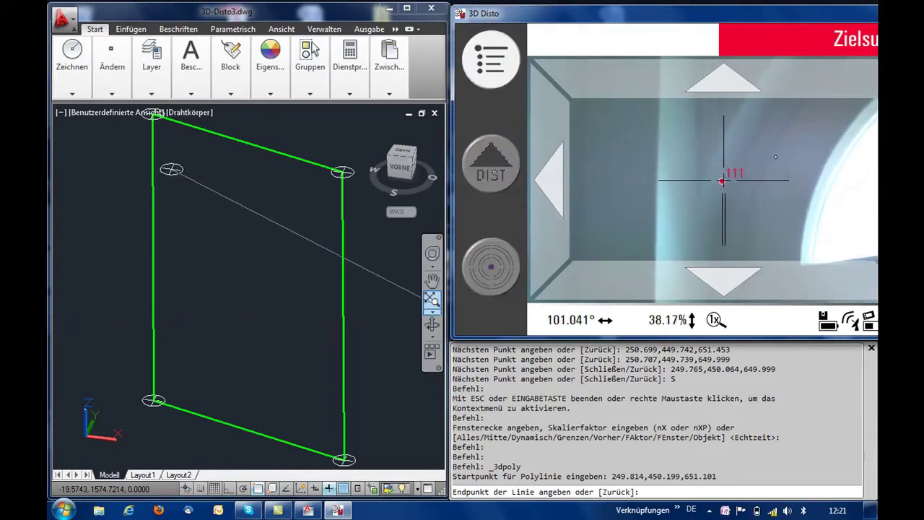
left_click(491, 165)
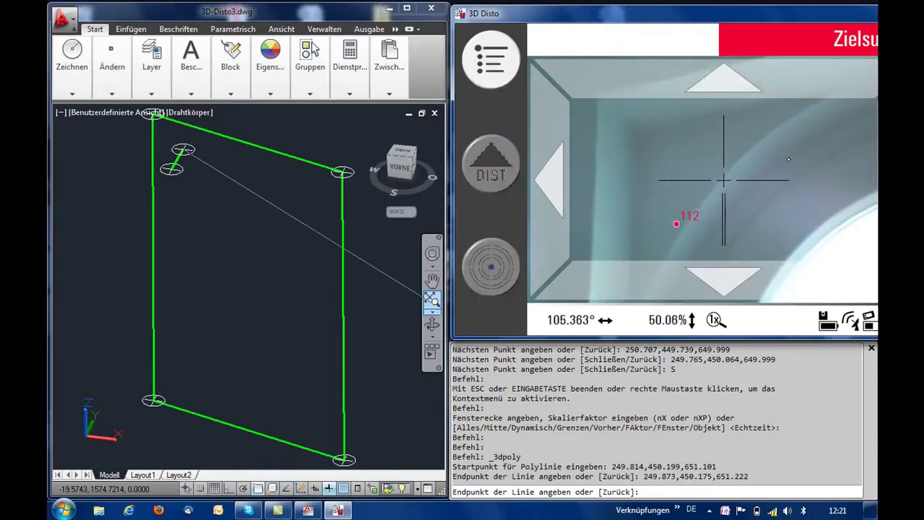
left_click(491, 168)
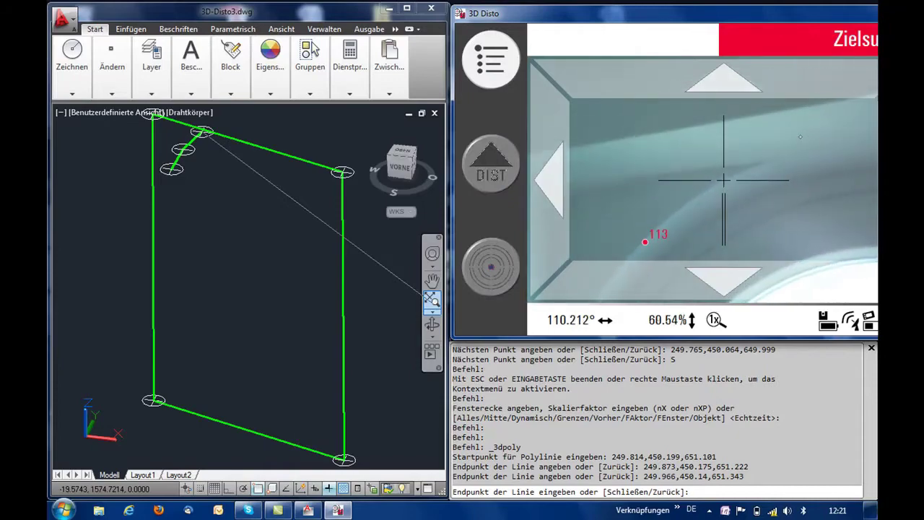
left_click(491, 166)
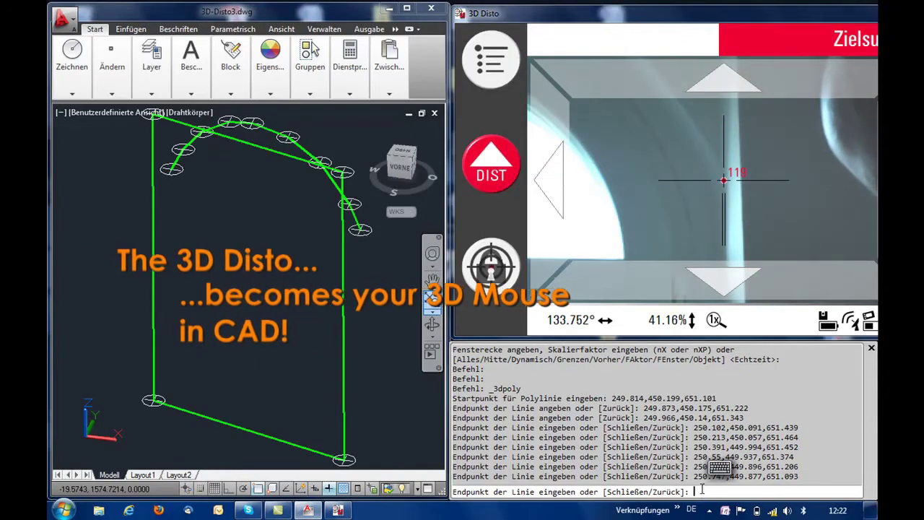
key("Return")
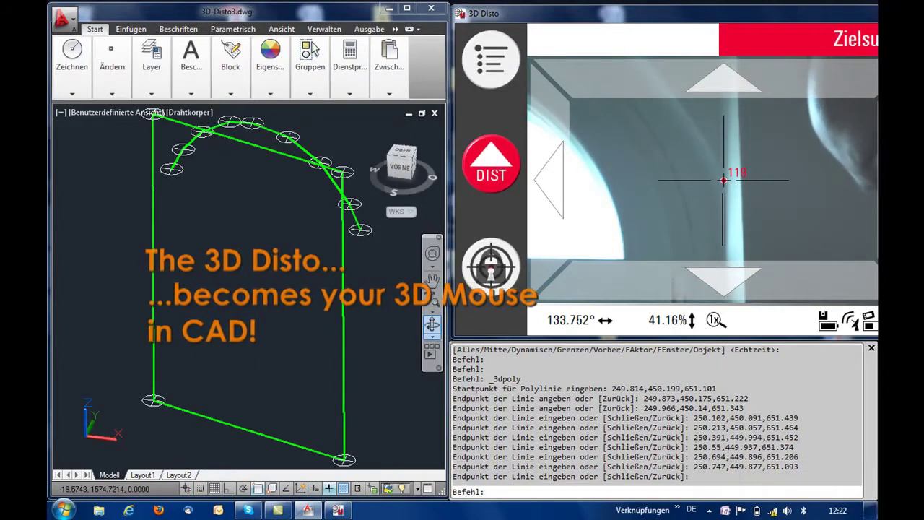
left_click(432, 325)
left_click_drag(246, 289, 305, 349)
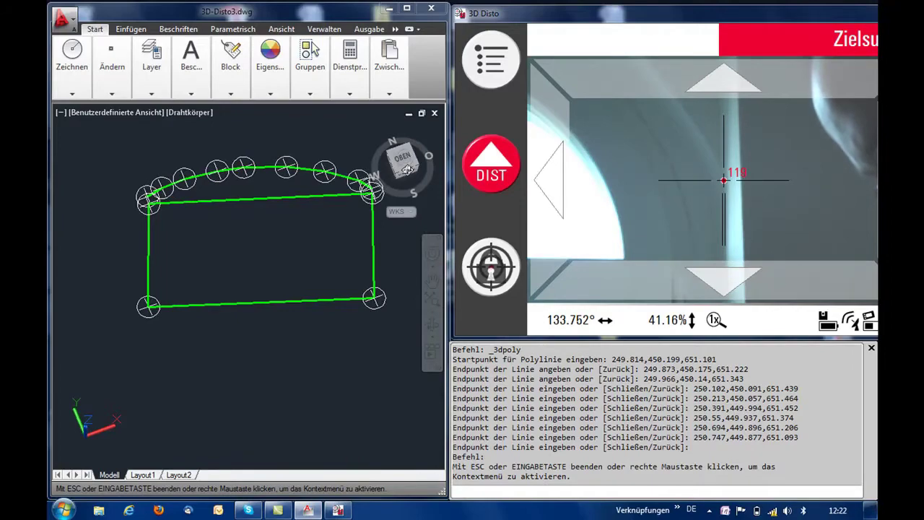
right_click(334, 357)
left_click(375, 115)
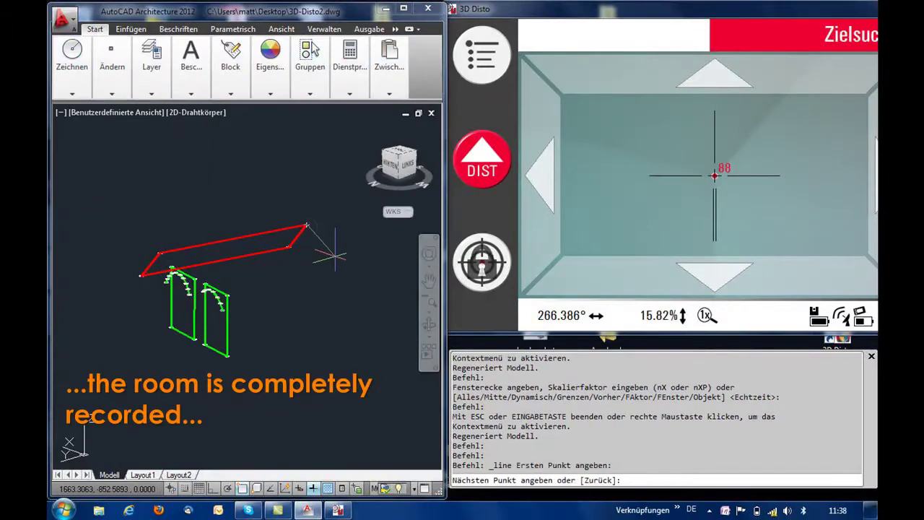
Extend the red room outline with a line to the next ceiling corner measured with the 3D Disto.
left_click(710, 157)
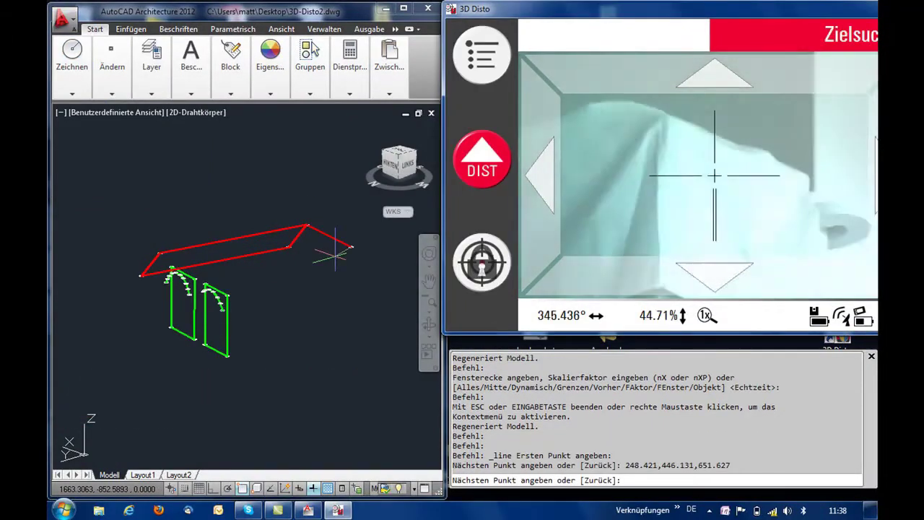
left_click(718, 187)
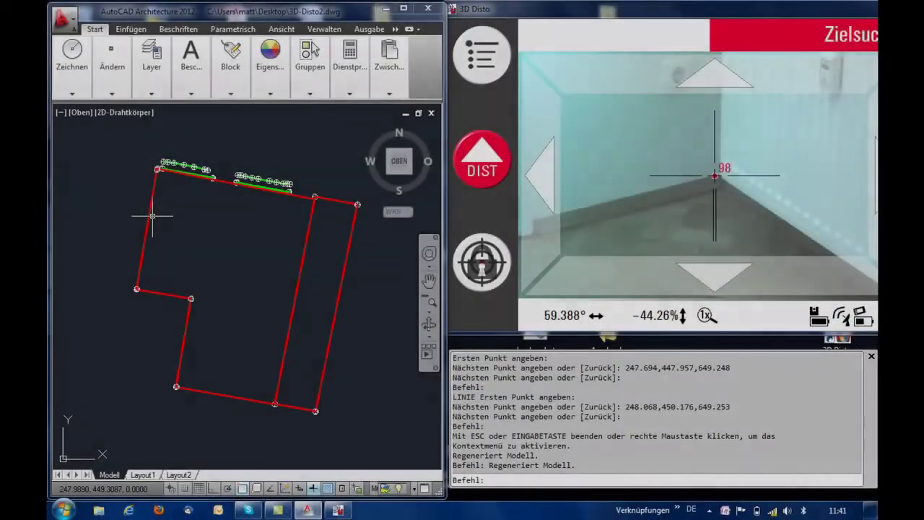
Insert the Steckdose Schuko 2fach-Kombination block at the outlet measured near the room's south-east corner and set its rotation.
left_click(230, 58)
left_click(134, 124)
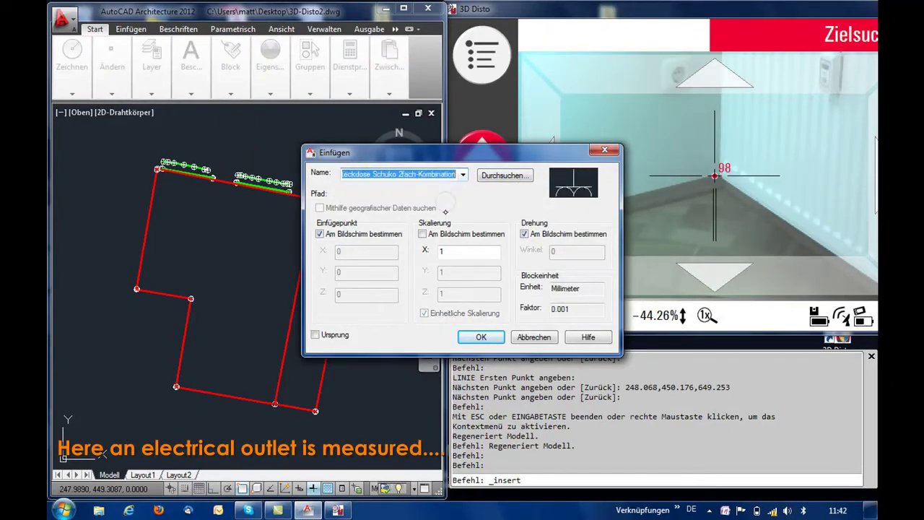
left_click(480, 336)
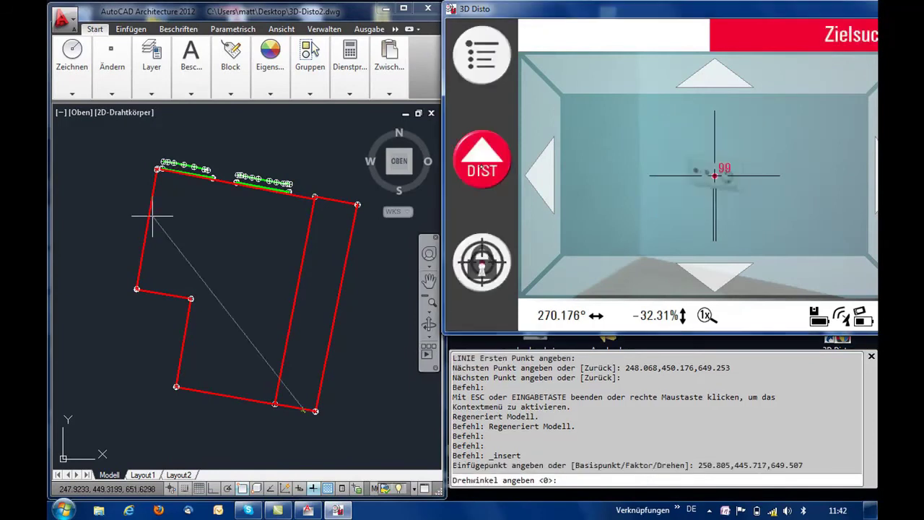
left_click(406, 426)
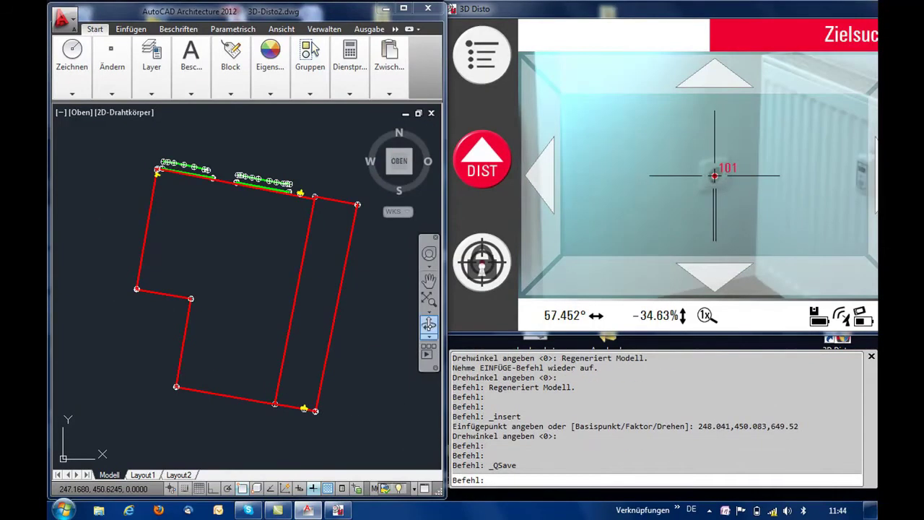
left_click(429, 324)
left_click_drag(340, 380, 374, 289)
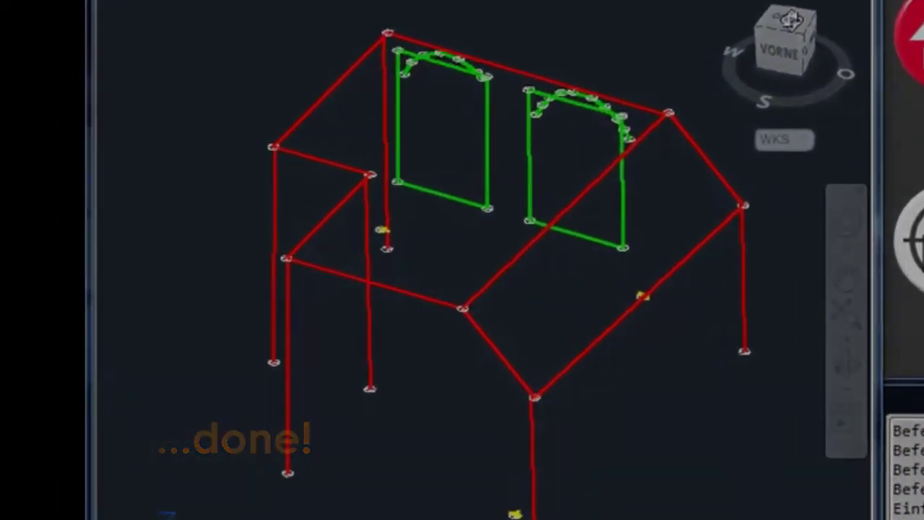